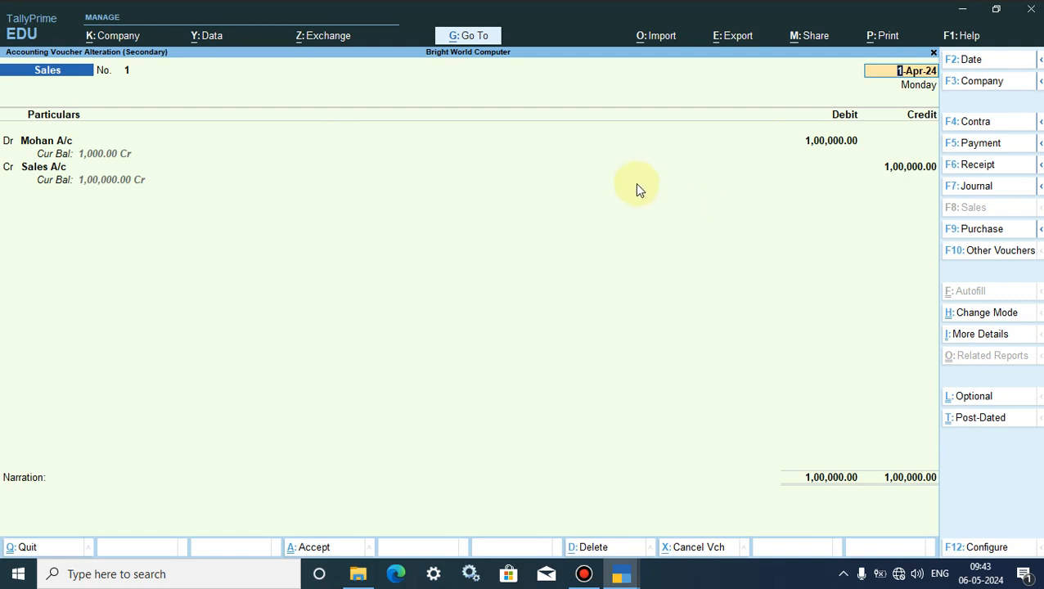
click(961, 10)
right_click(671, 78)
click(706, 116)
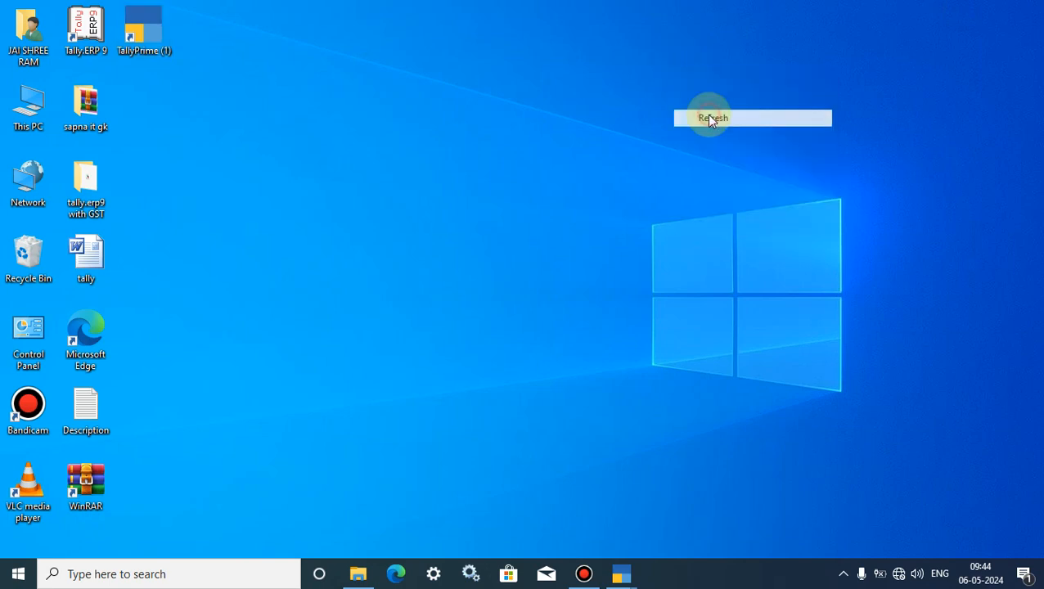
click(148, 30)
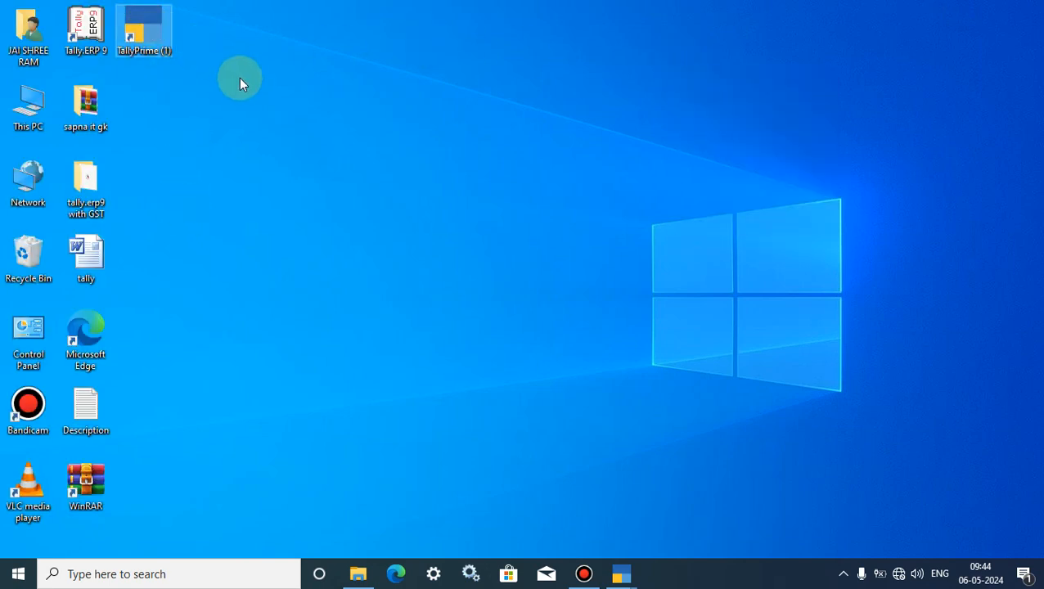
Switch to TallyPrime and open a new Sales voucher, keeping it in Accounting Invoice mode
click(615, 569)
click(495, 515)
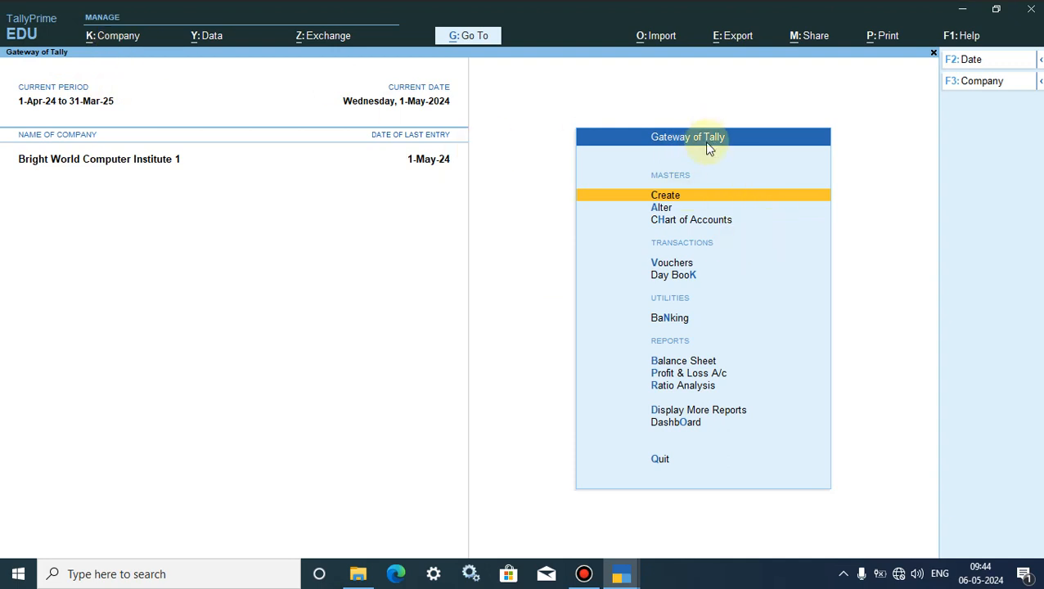
click(681, 264)
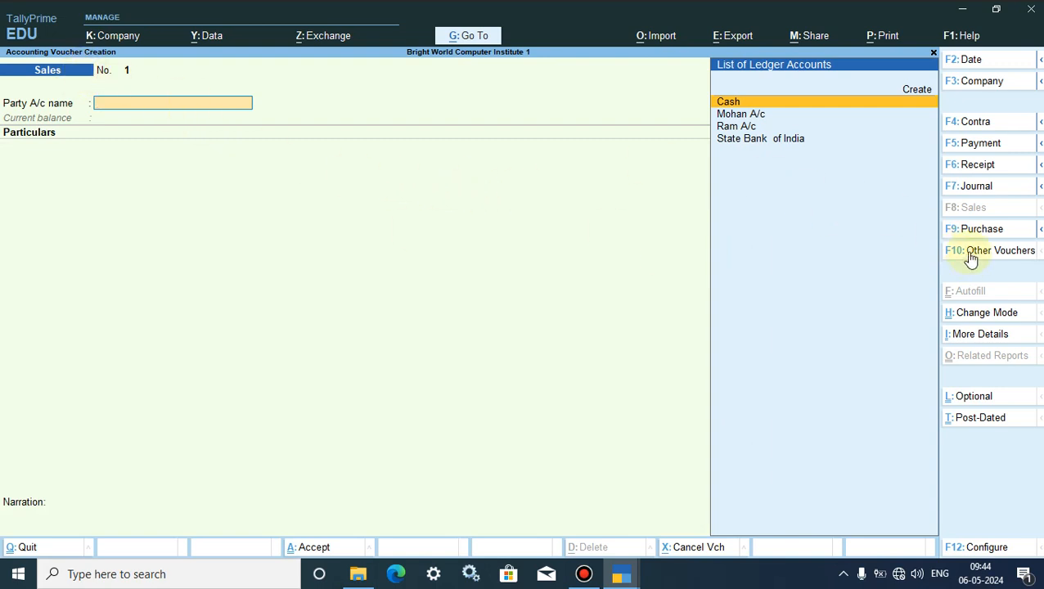
click(975, 186)
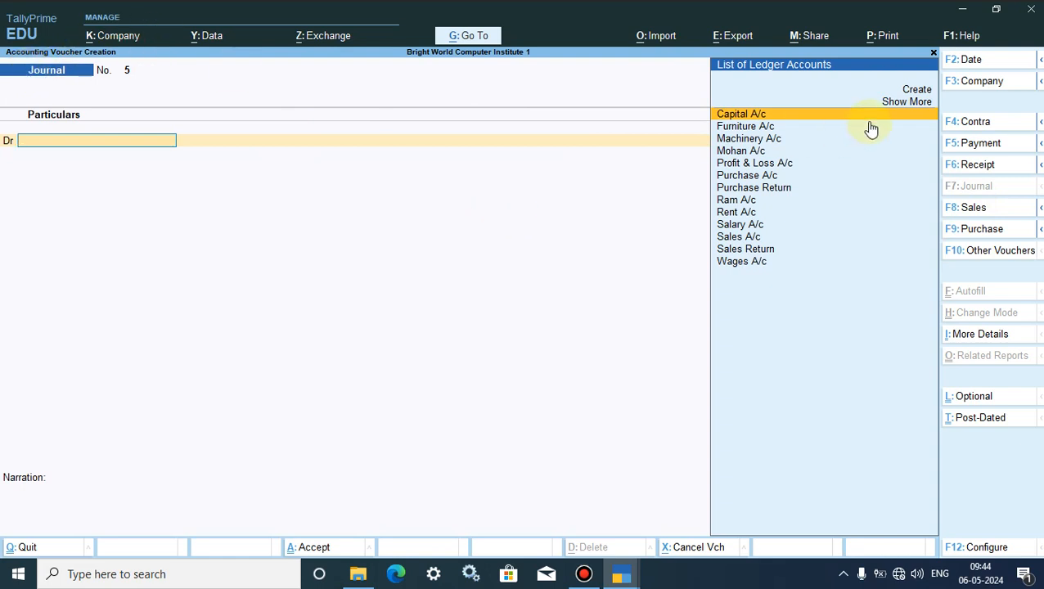
click(973, 210)
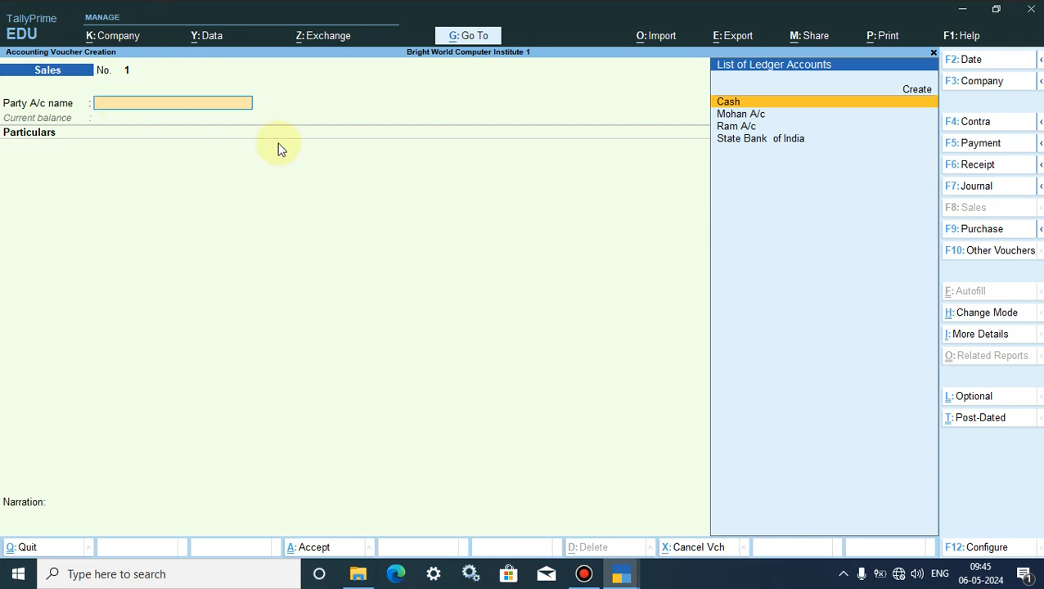
click(980, 315)
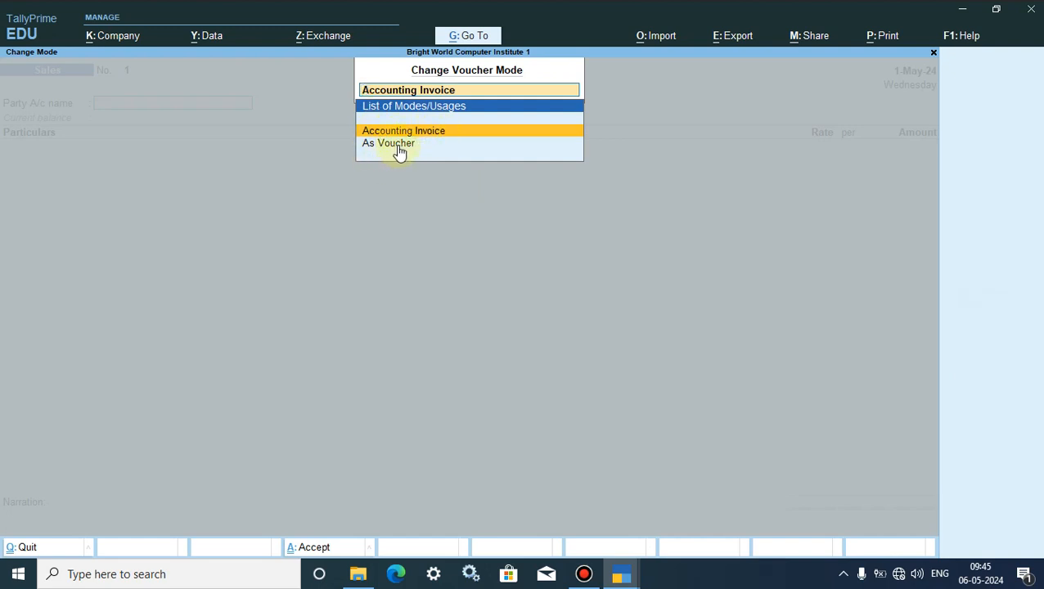
key(Escape)
key(Return)
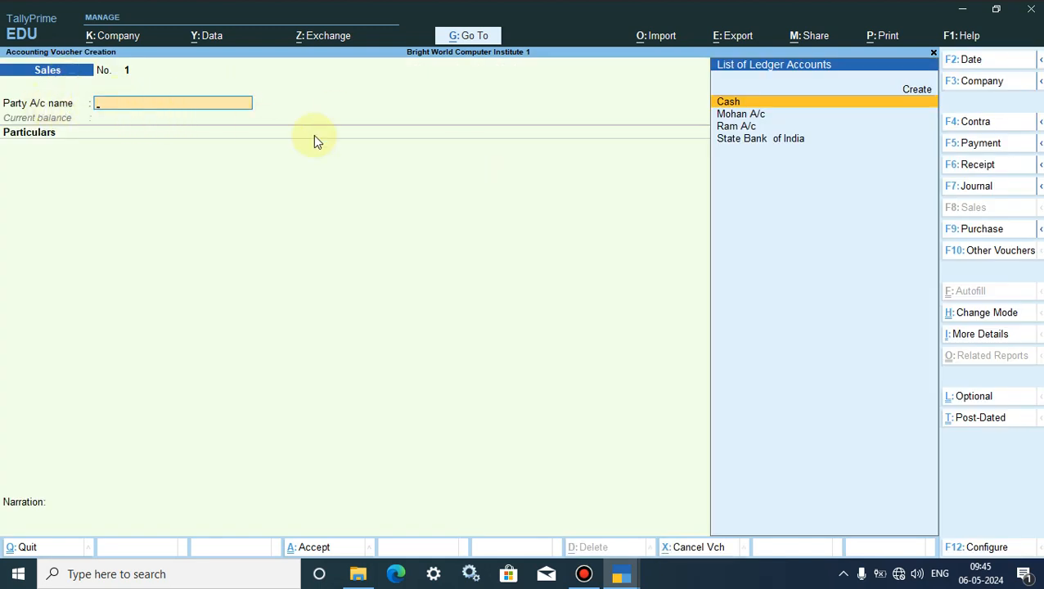
Choose the customer's ledger listed just below Cash as the party account, leaving dispatch details blank and accepting the default party details
click(742, 117)
click(742, 117)
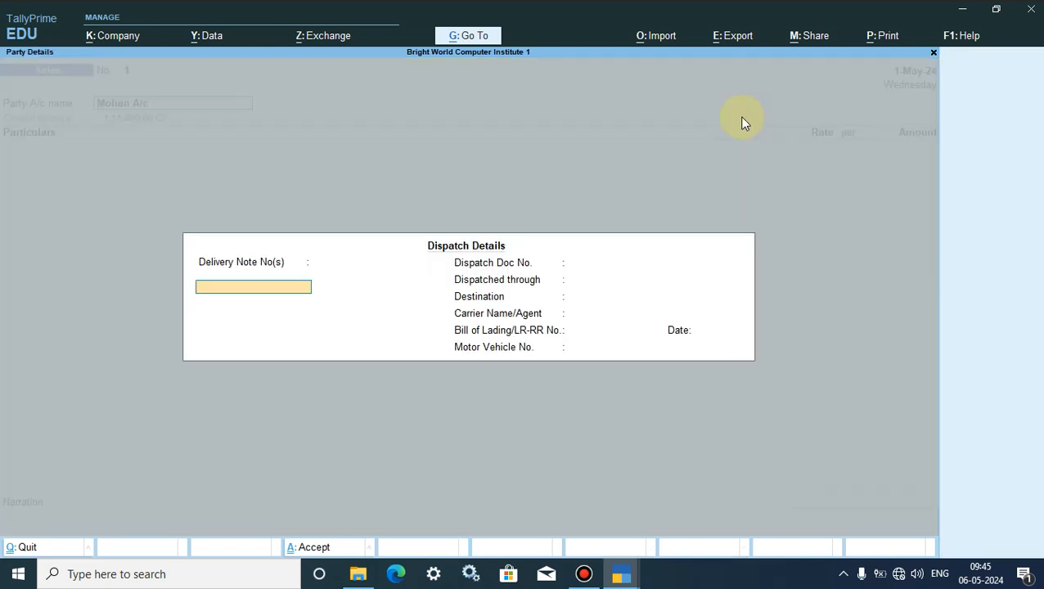
key(Return)
key(Return)
key(Return)
key(Return)
key(Return)
key(Return)
key(Return)
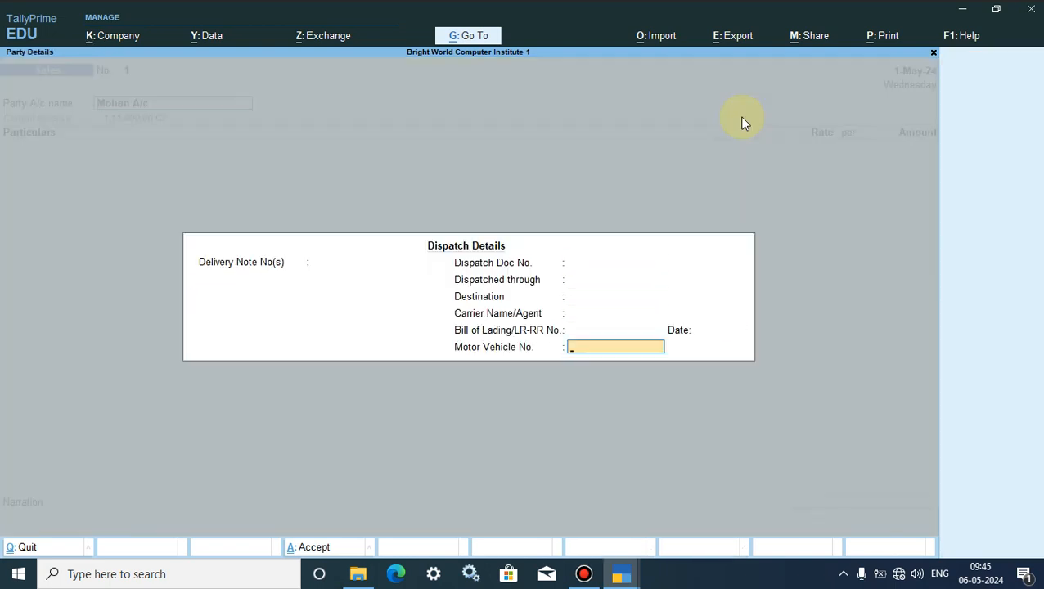
key(Return)
key(Return)
key(Return)
key(Return)
key(Return)
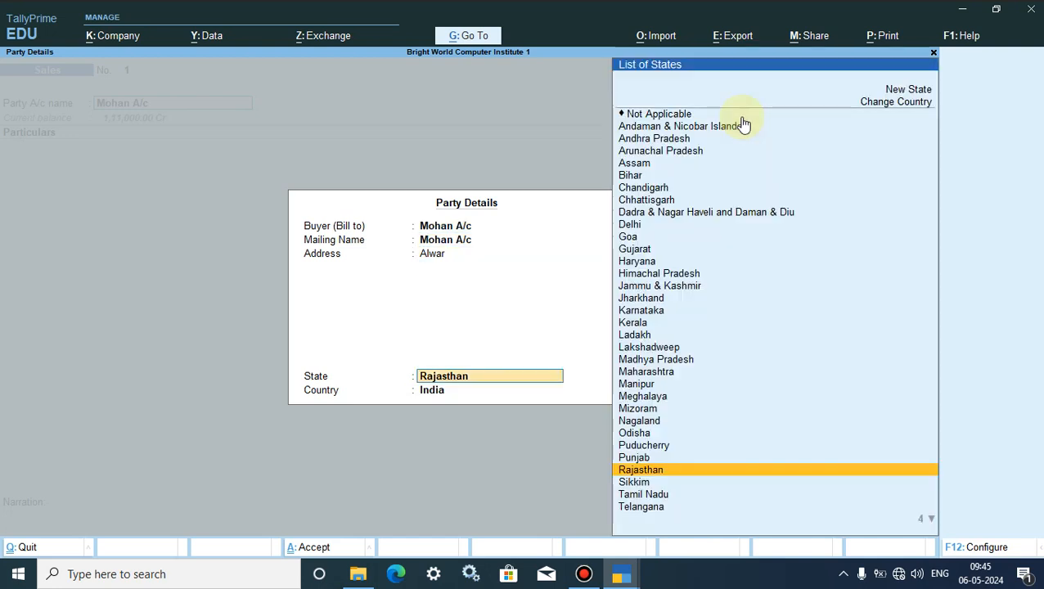
key(Return)
key(Return)
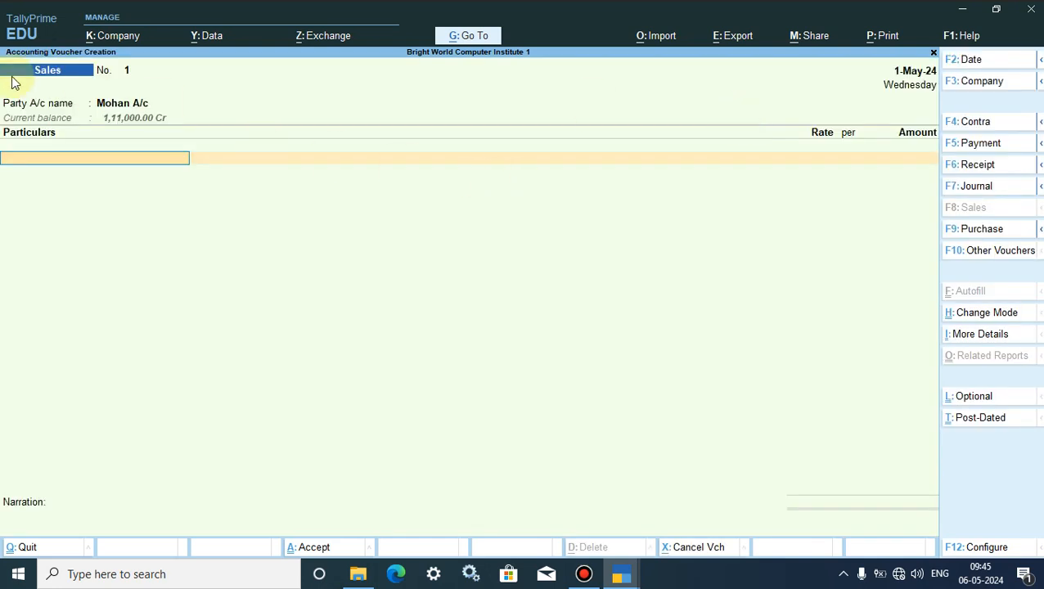
Enter Sales A/c with an amount of 1,00,000 in the invoice, leave the narration blank and save the voucher
text(SA)
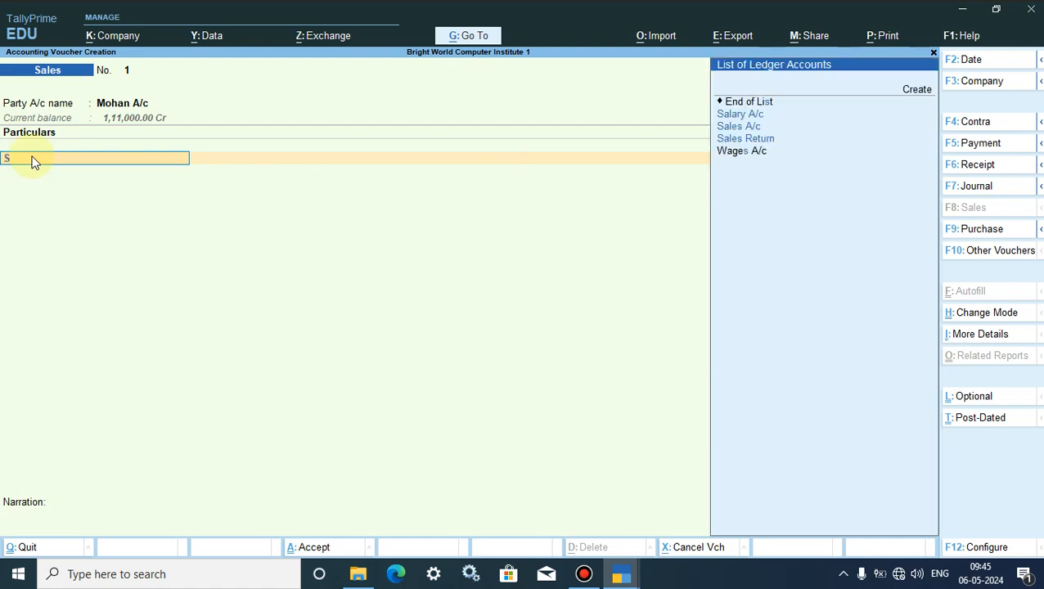
click(740, 127)
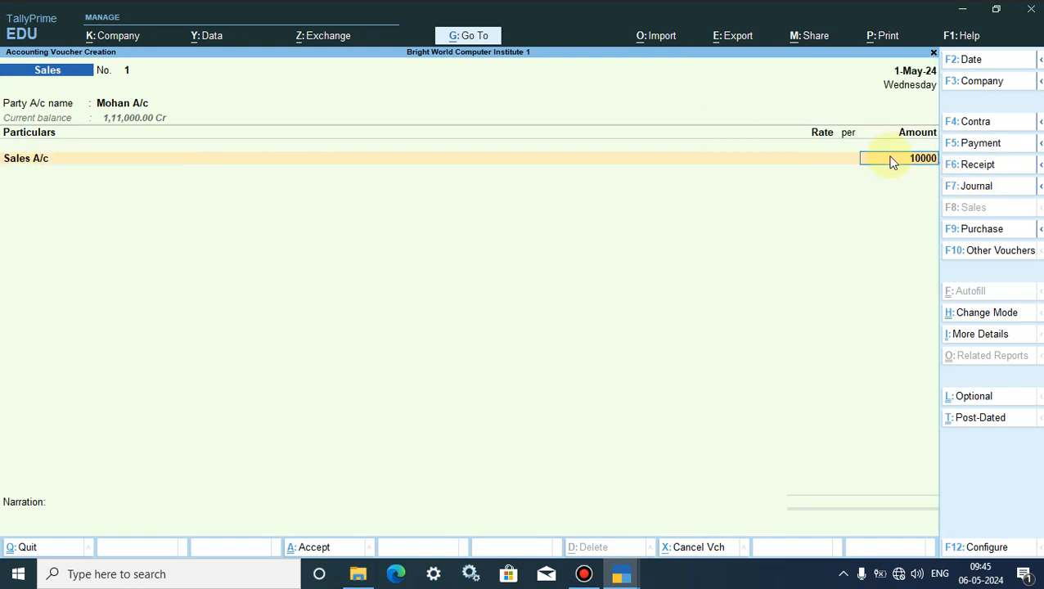
key(Return)
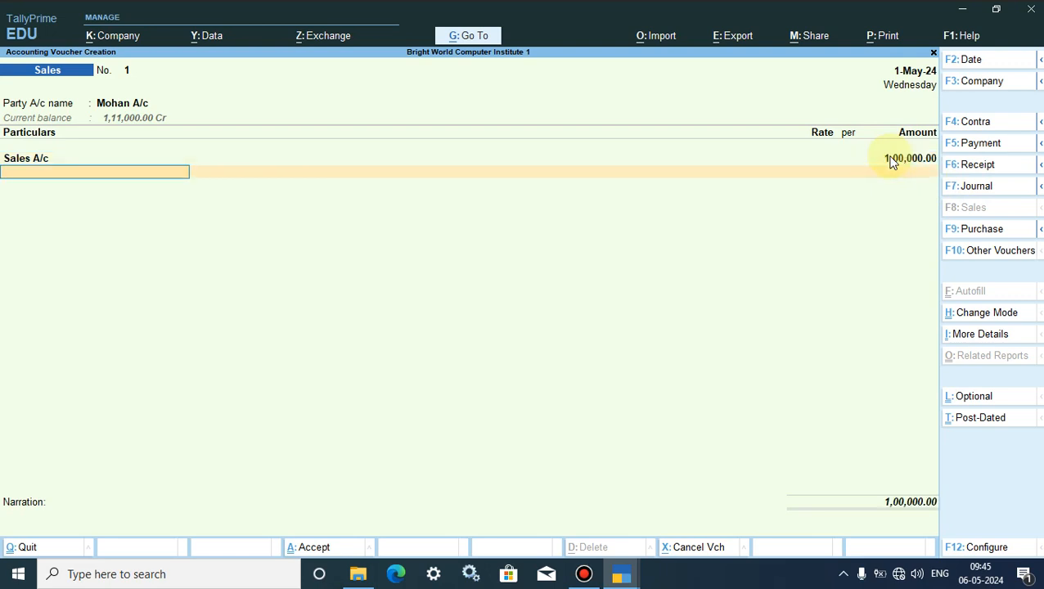
key(Return)
key(Return)
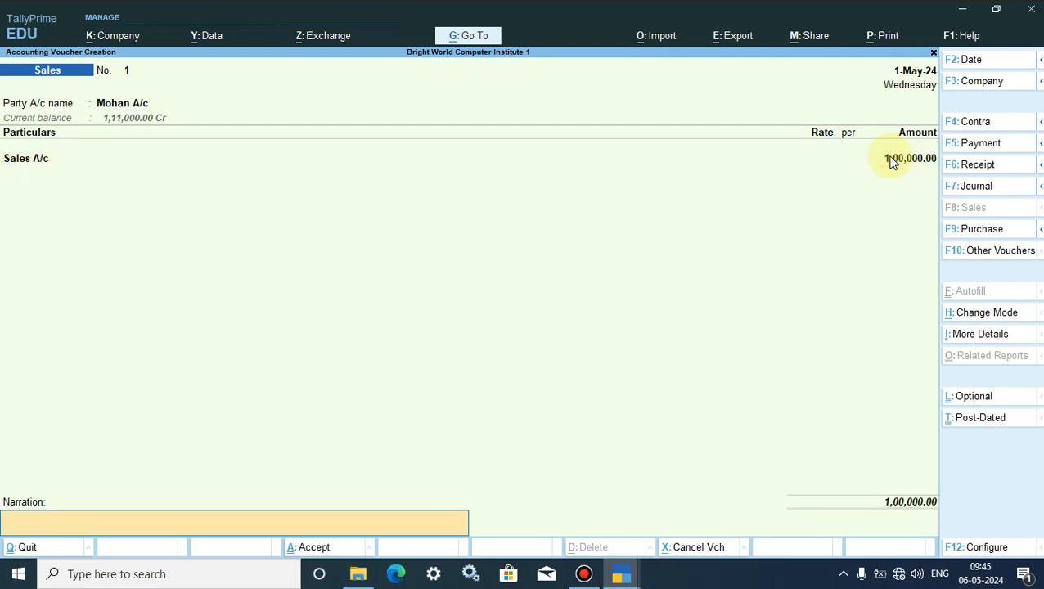
key(Return)
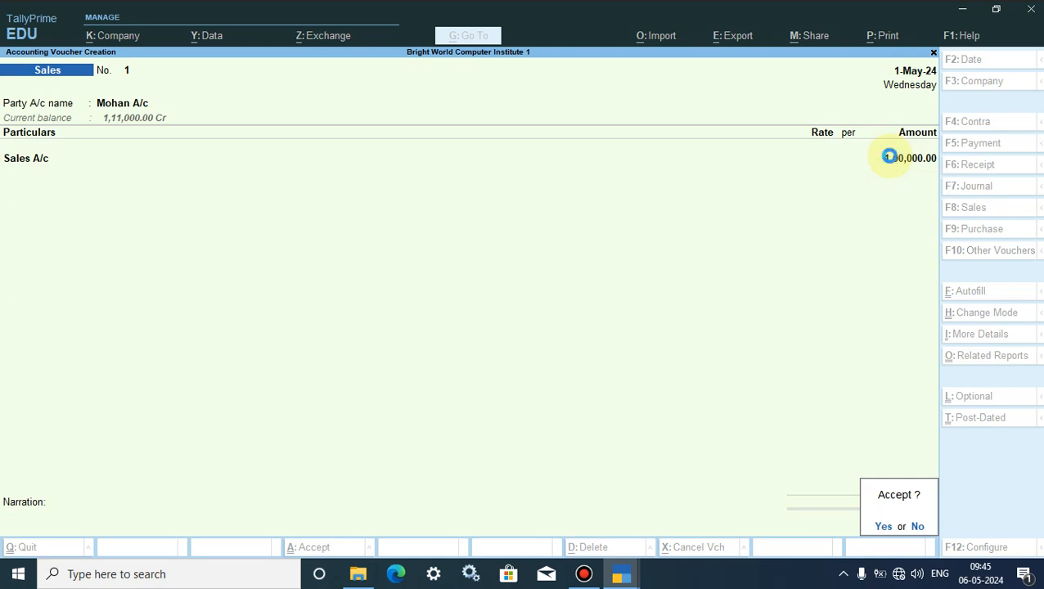
key(y)
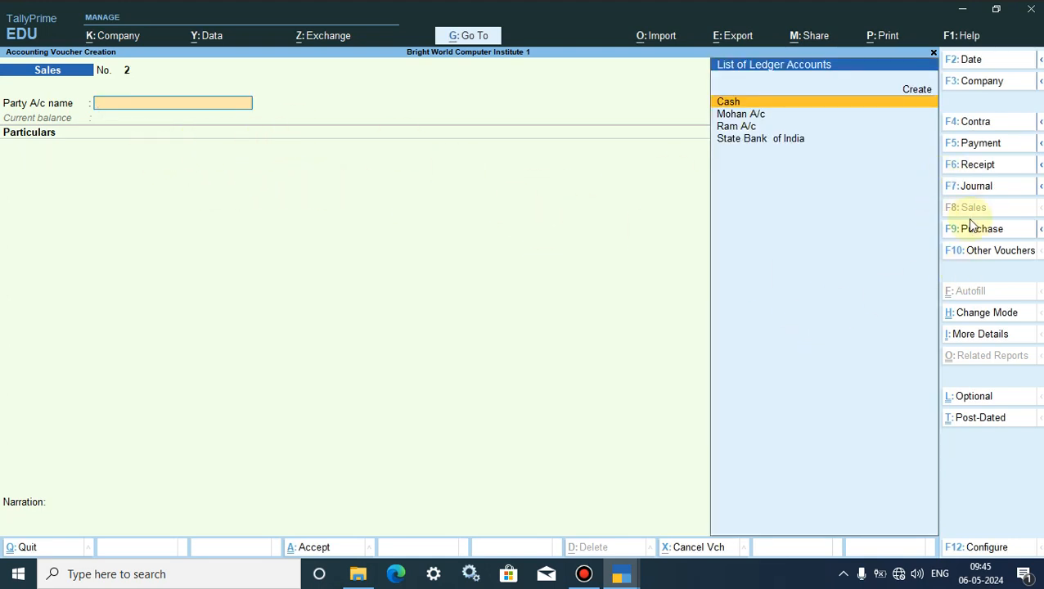
Switch the new sales voucher to As Voucher mode and check the configuration option for using Cr/Dr instead of To/By
click(954, 319)
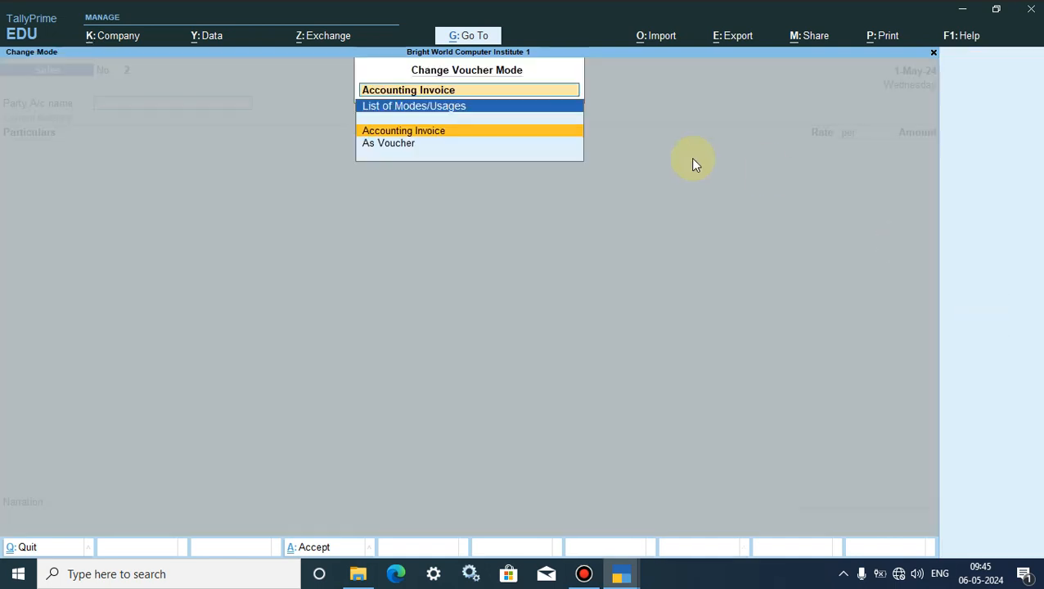
click(415, 144)
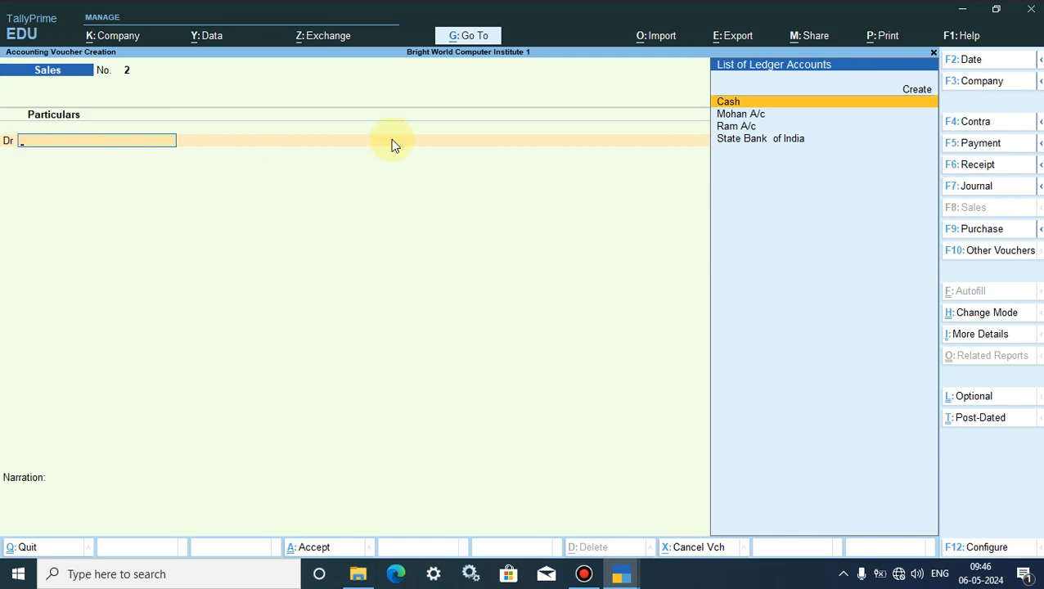
click(980, 546)
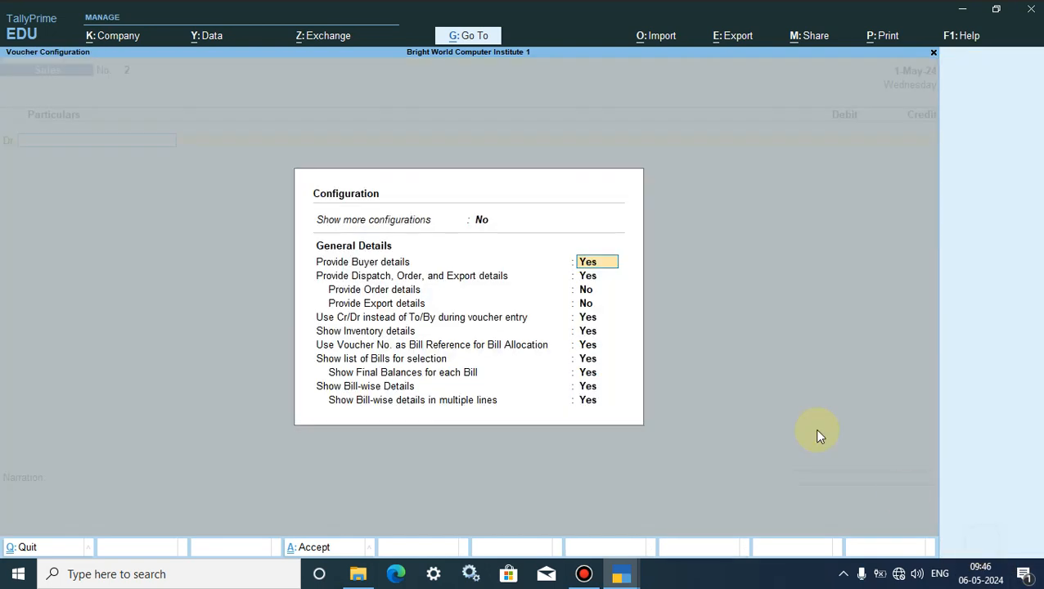
click(401, 319)
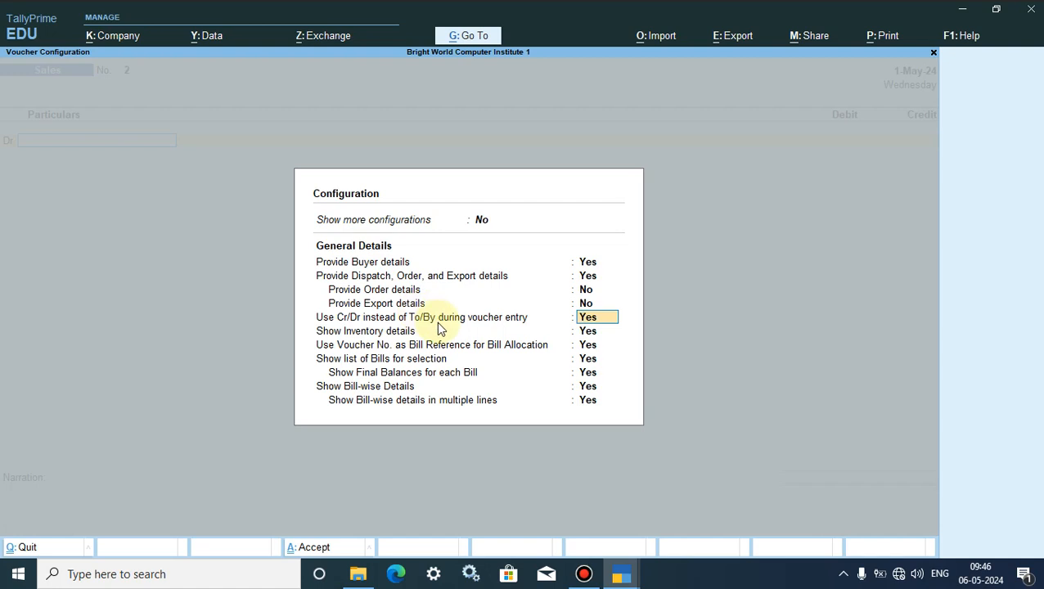
key(Escape)
key(Escape)
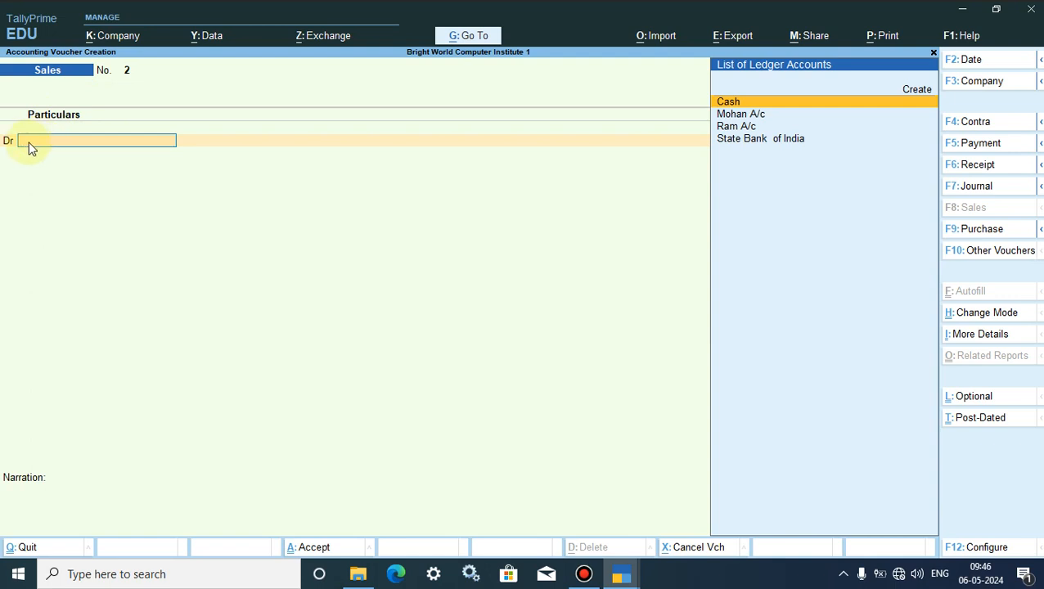
Debit the same customer's ledger in the second sales voucher, leaving dispatch details blank and accepting the default party details
text(mo)
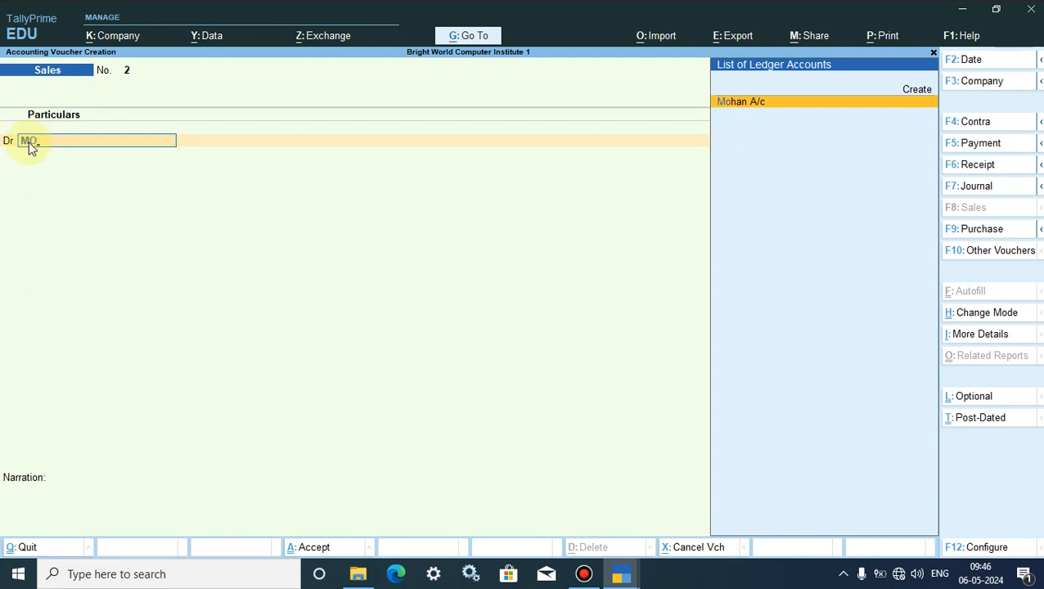
key(Return)
key(Return)
key(Return)
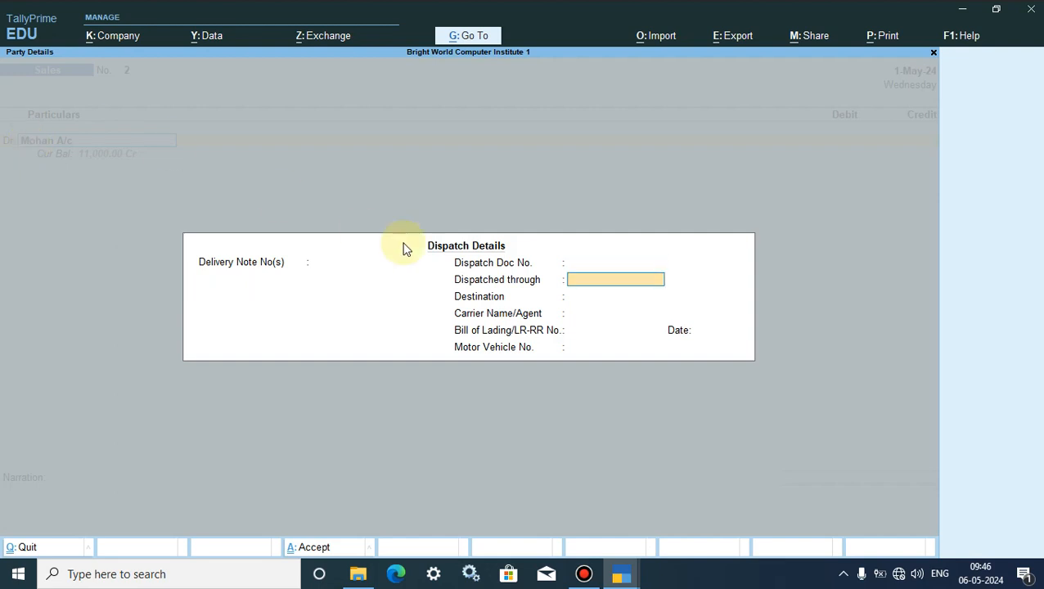
key(Return)
key(ctrl+a)
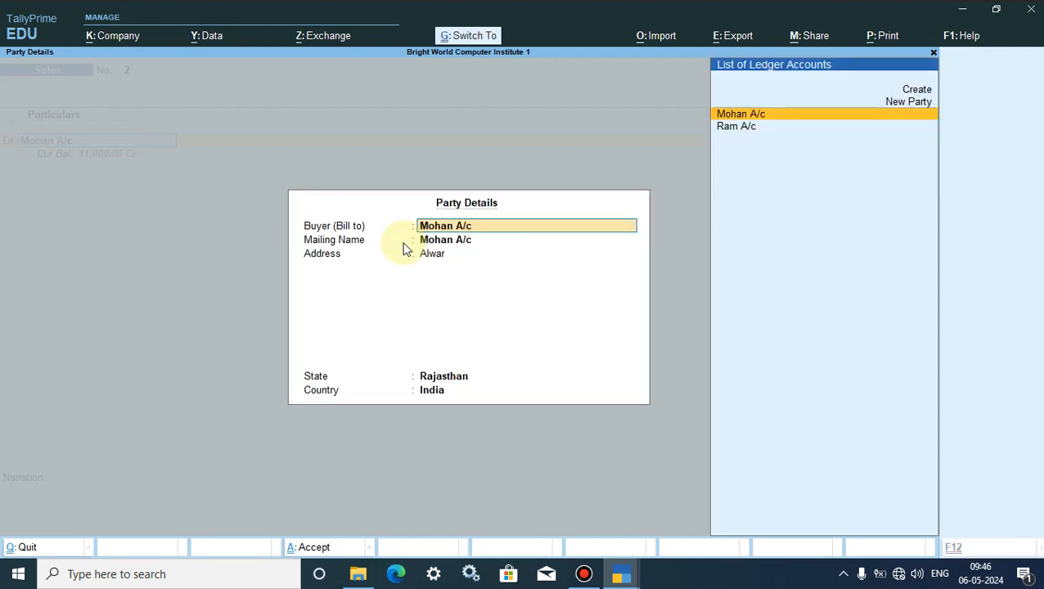
key(ctrl+a)
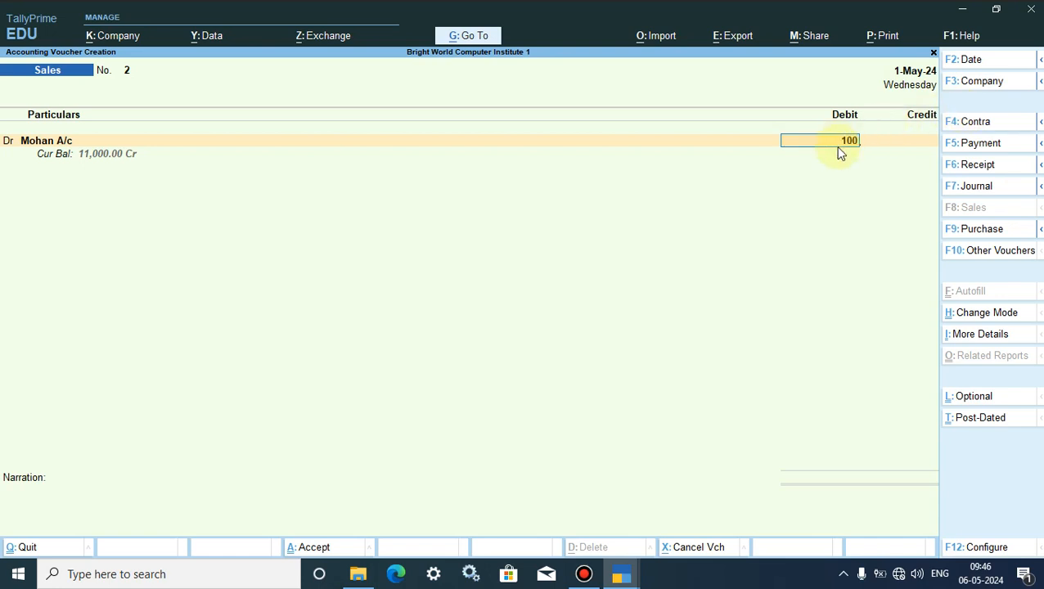
Enter a debit of 1,00,000 against a credit to Sales A/c, save the voucher without narration and leave voucher entry
key(Return)
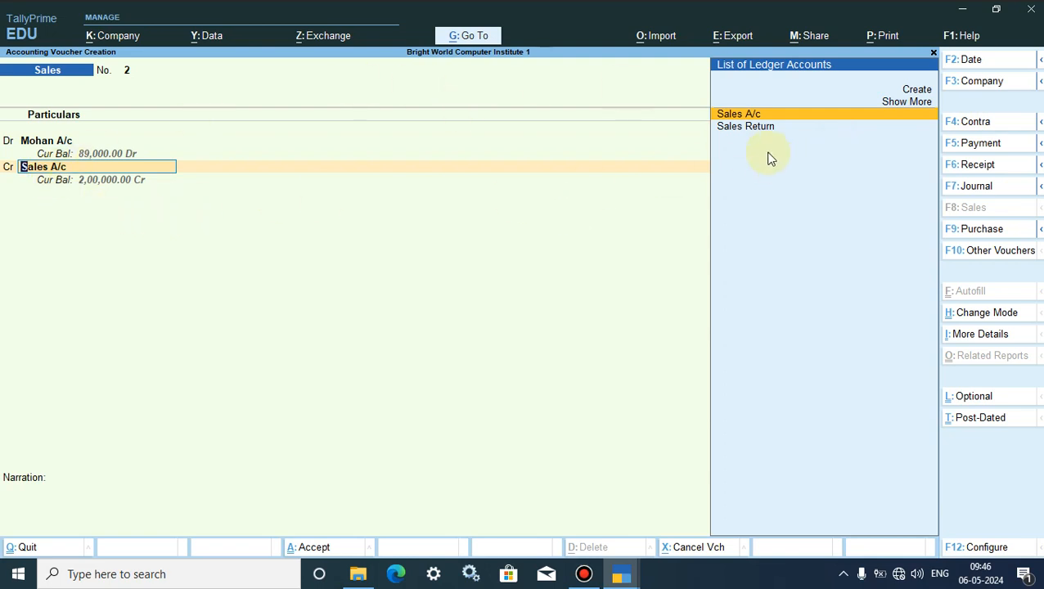
click(734, 120)
key(Return)
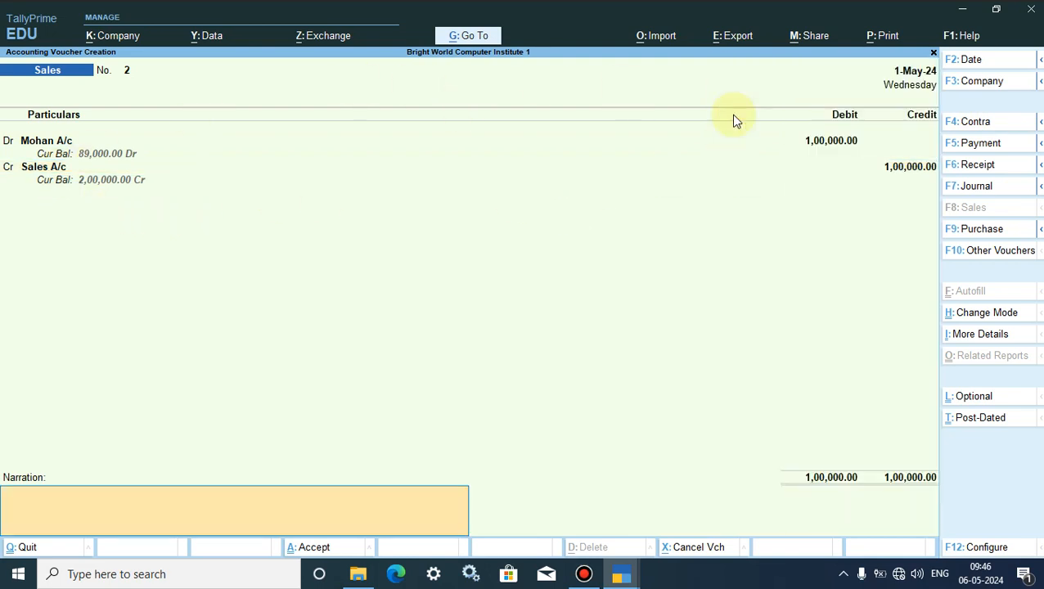
key(Return)
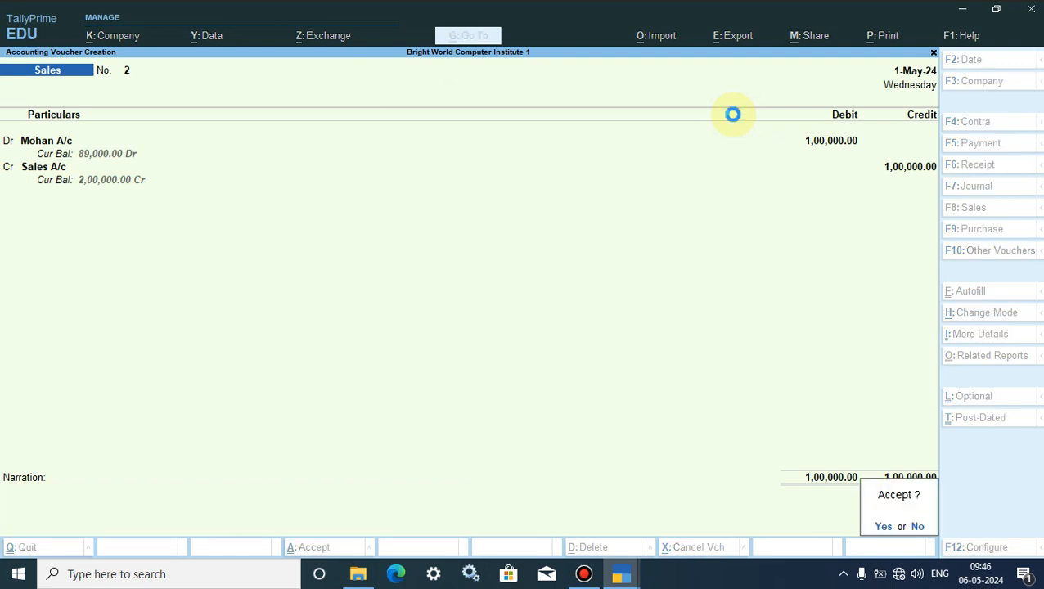
key(Return)
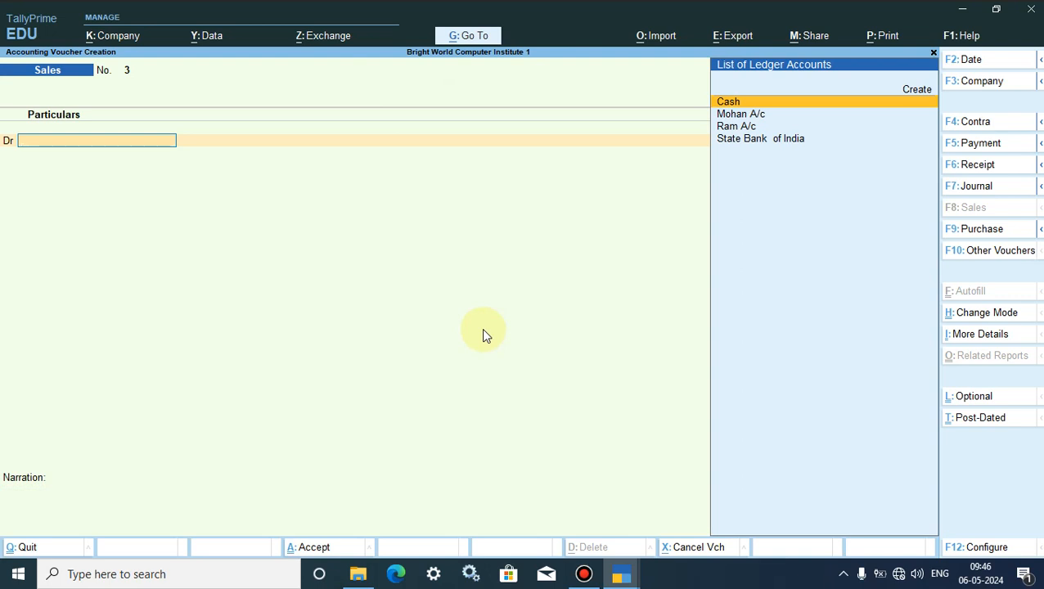
key(Escape)
key(Return)
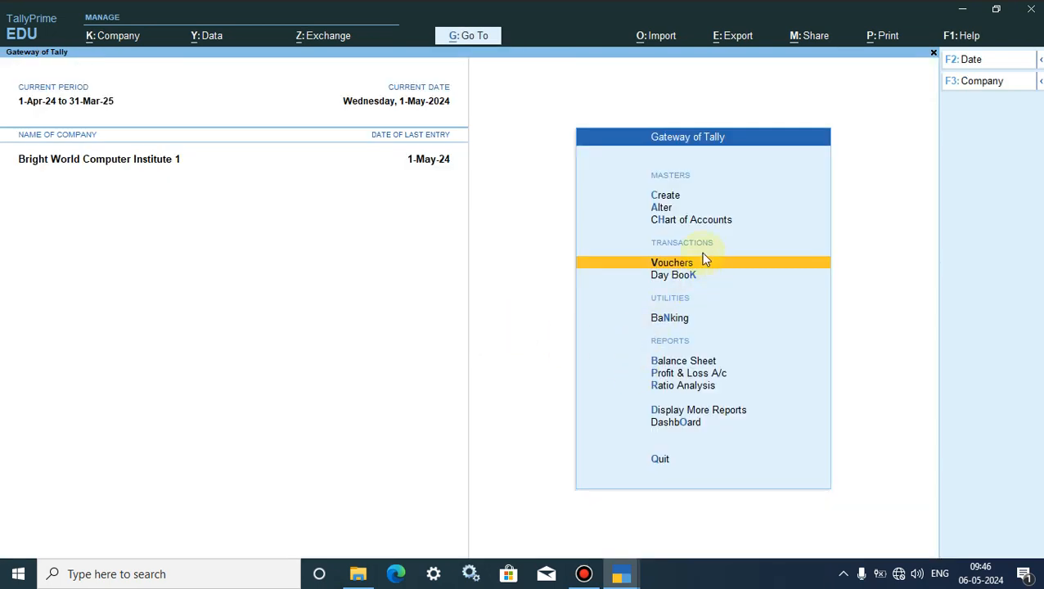
Open the Day Book and compare the entry layouts of Sales vouchers No. 1 and No. 2
click(668, 277)
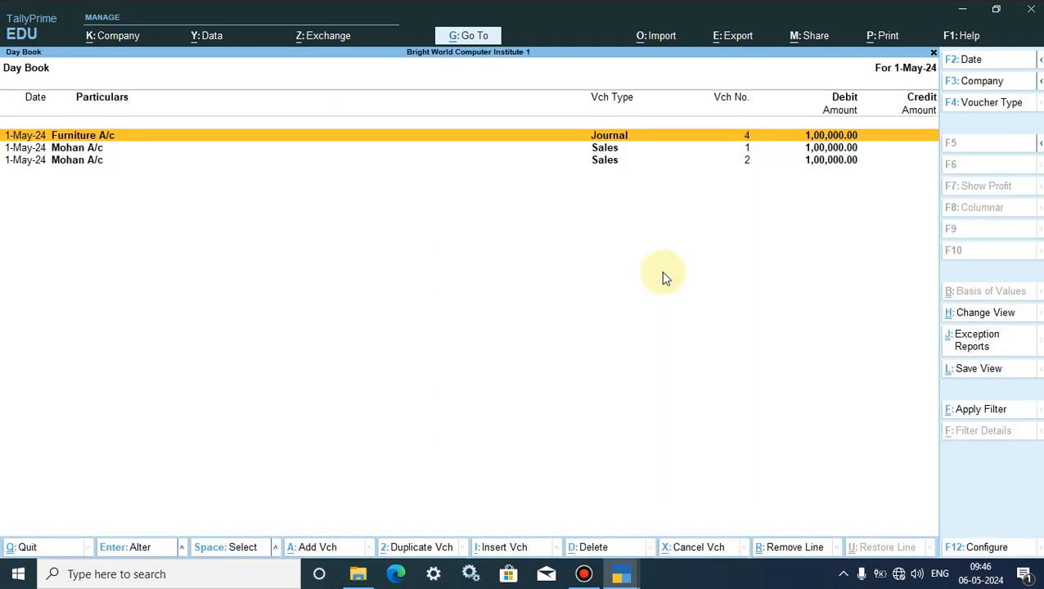
click(603, 151)
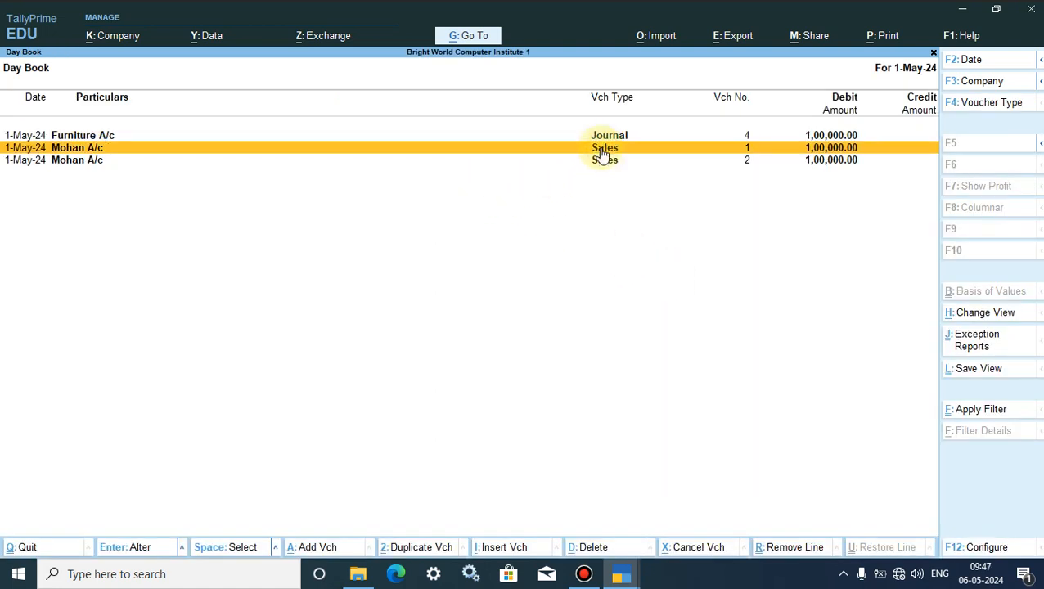
click(731, 148)
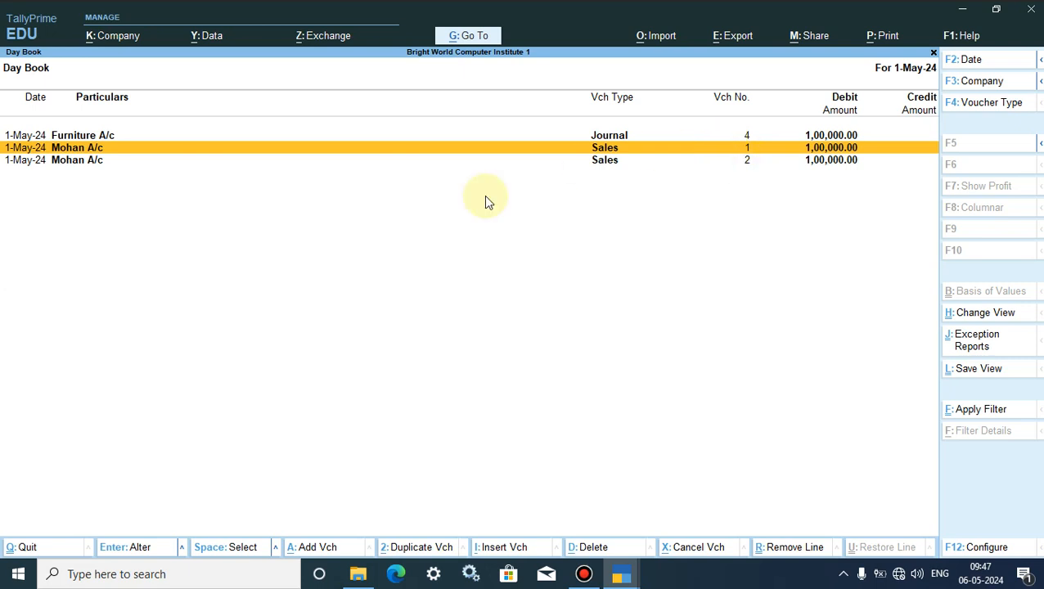
key(Return)
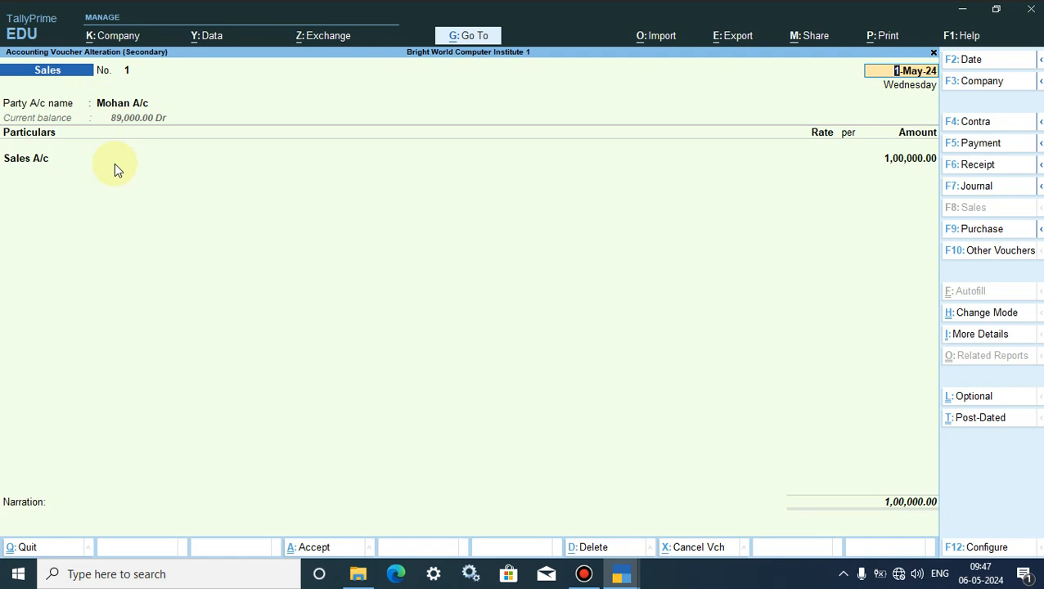
key(Escape)
key(Return)
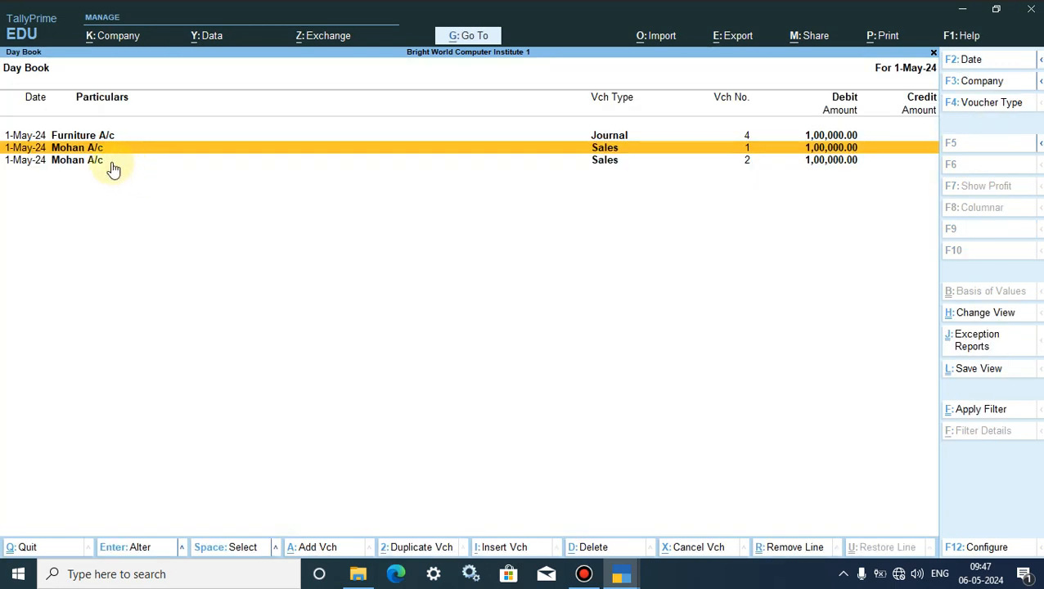
double_click(109, 162)
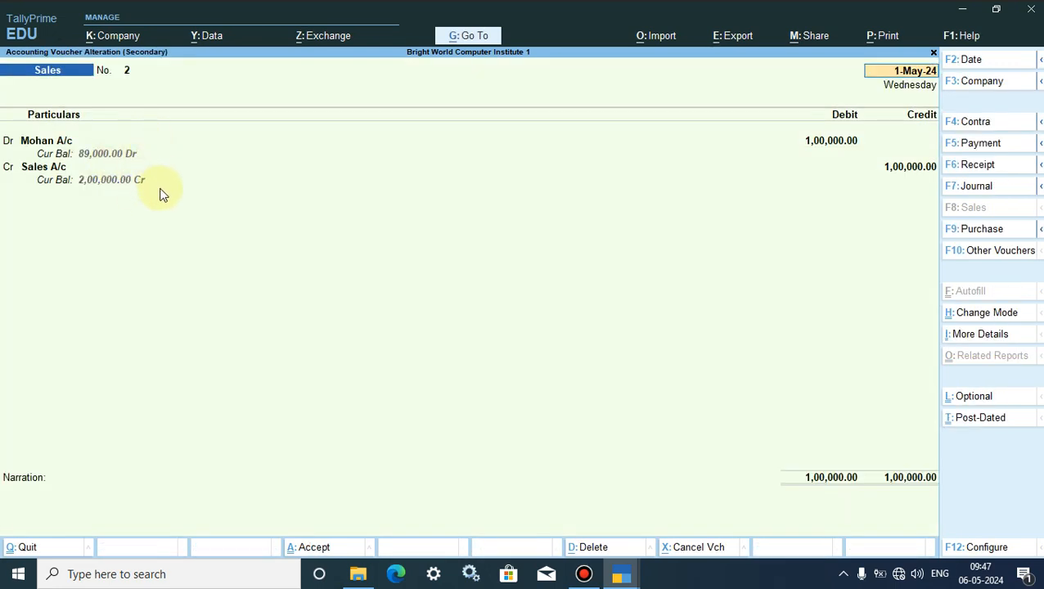